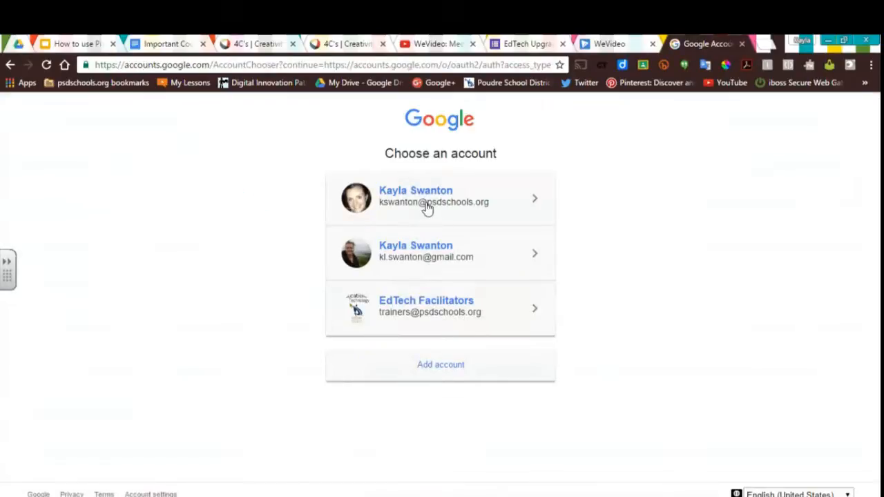
Step: Sign in with the school Google account and create an infographic from the free Dark 2 template
click(427, 207)
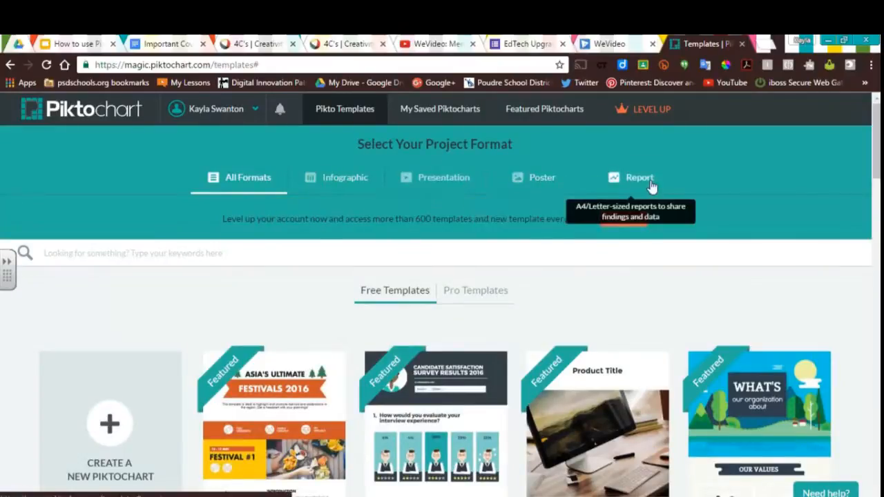
click(336, 181)
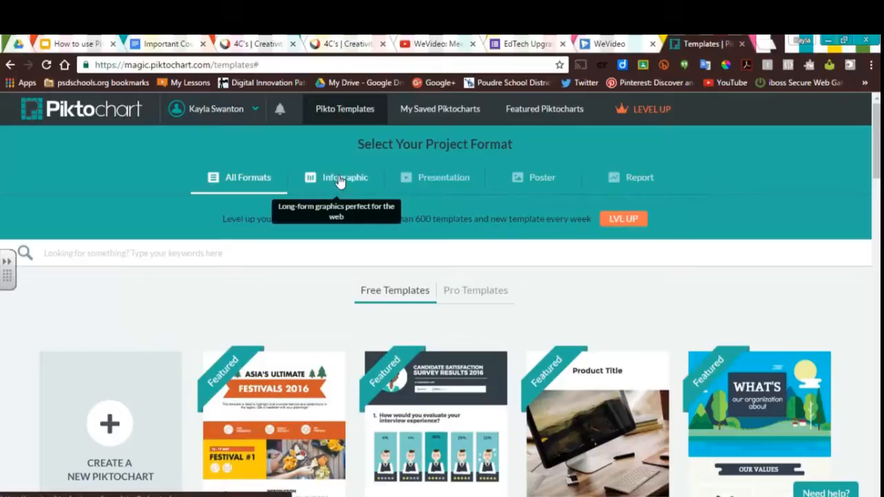
scroll(2, 336, down, 2)
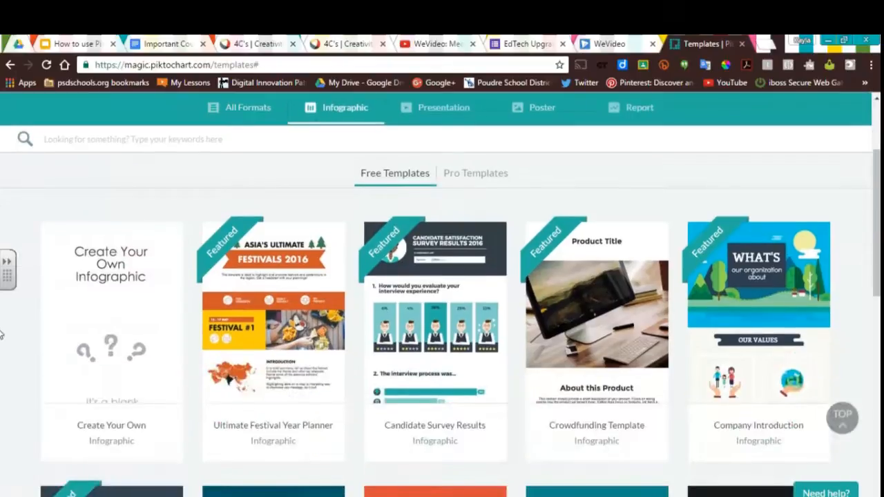
scroll(8, 325, down, 4)
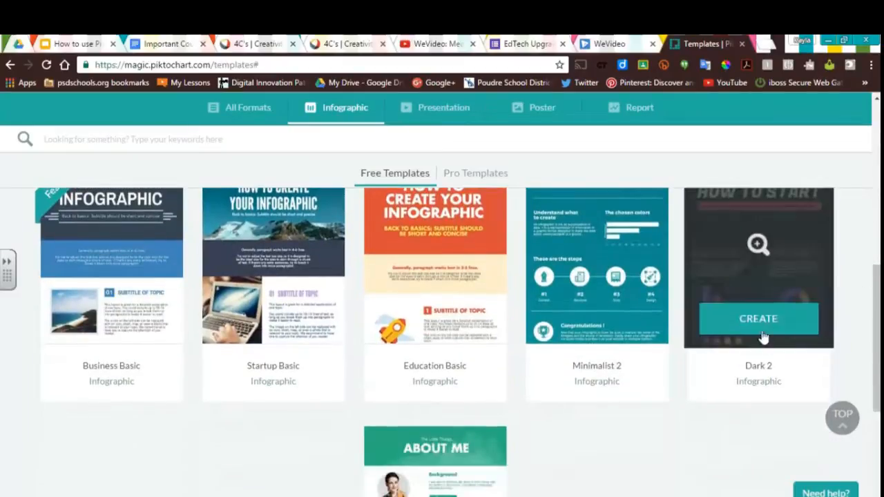
click(760, 322)
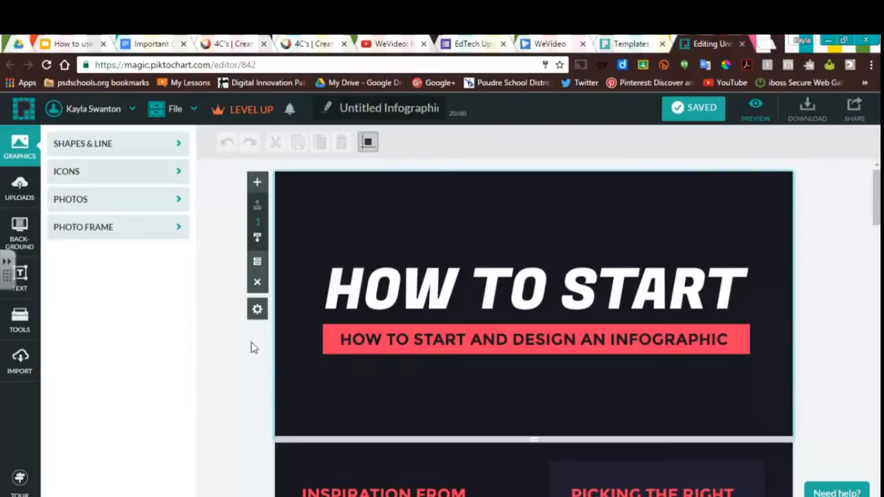
Step: Change the font of the "HOW TO START" title to Eraser
scroll(221, 360, down, 15)
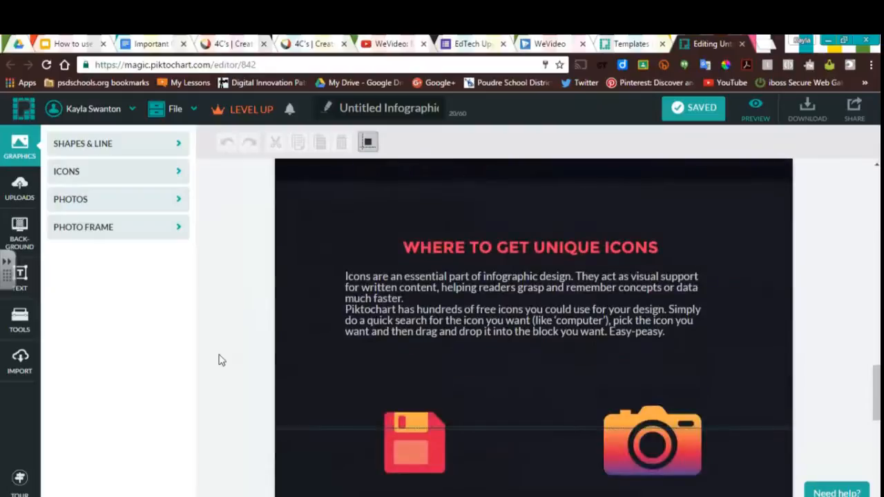
scroll(221, 359, down, 7)
scroll(221, 359, up, 20)
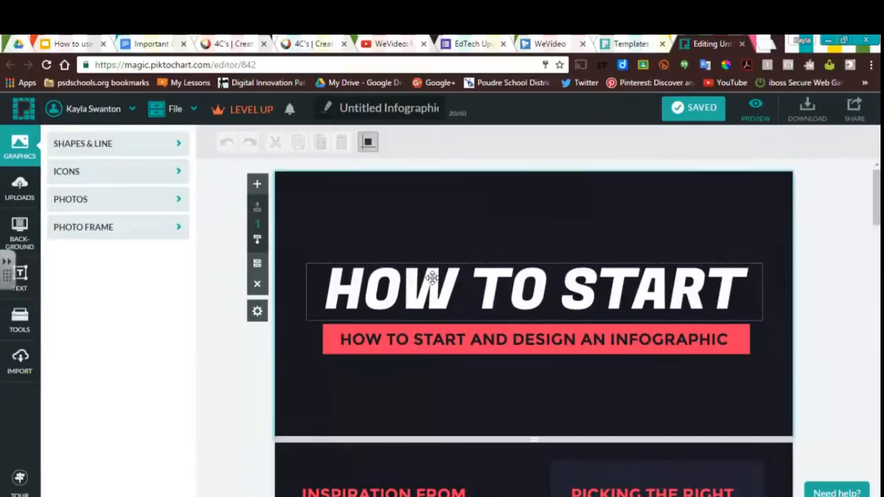
click(573, 295)
double_click(573, 295)
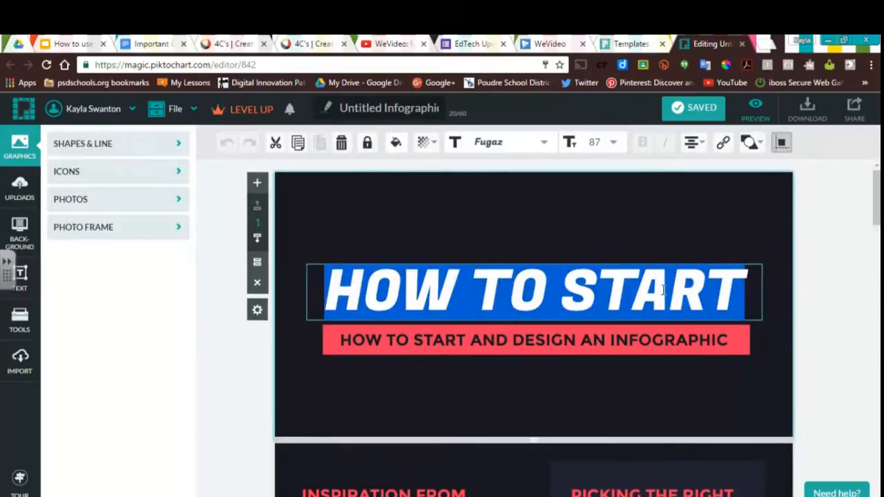
click(488, 142)
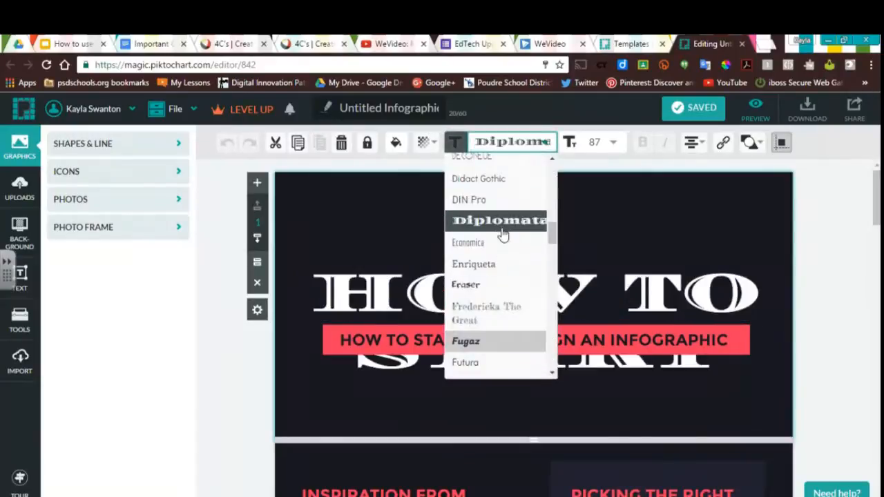
click(501, 293)
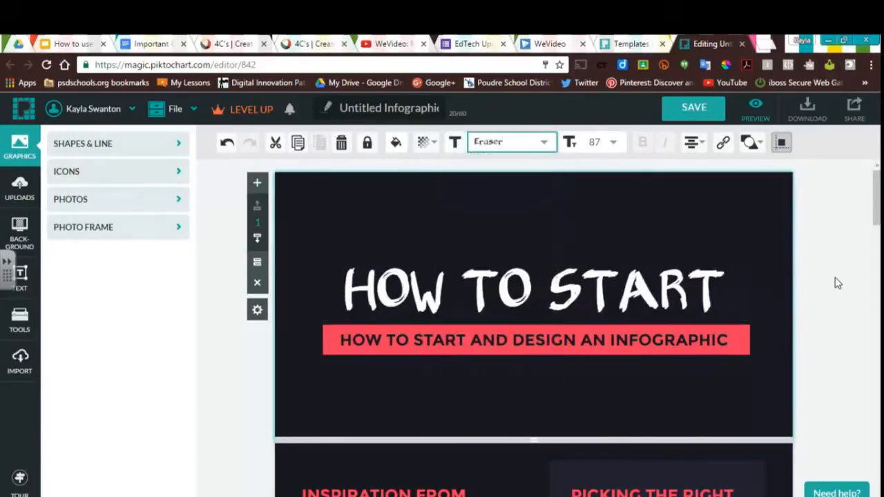
click(311, 384)
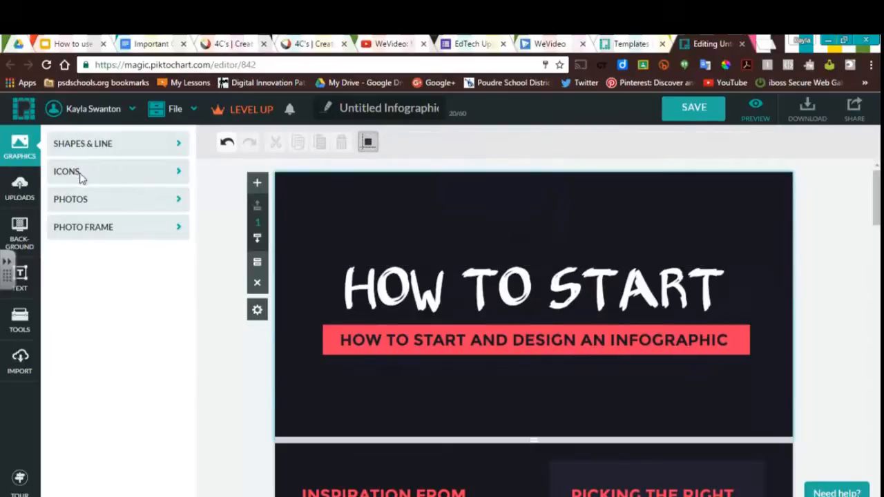
Step: Try out the white-and-teal dots icon from the General category above the title at a smaller size, and delete it
click(163, 172)
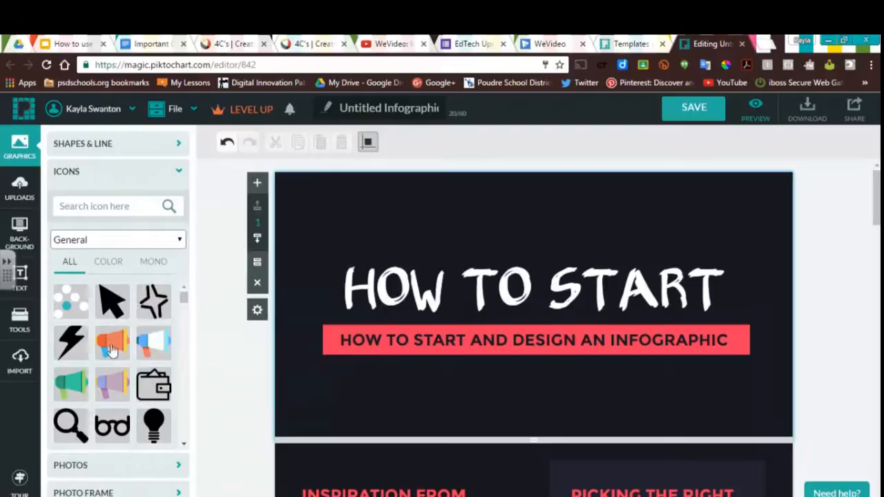
drag(72, 303, 482, 248)
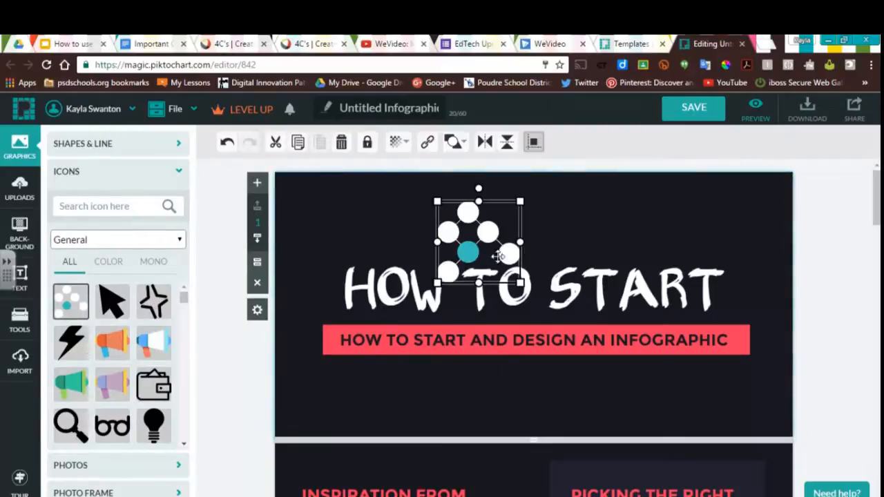
drag(520, 284, 501, 257)
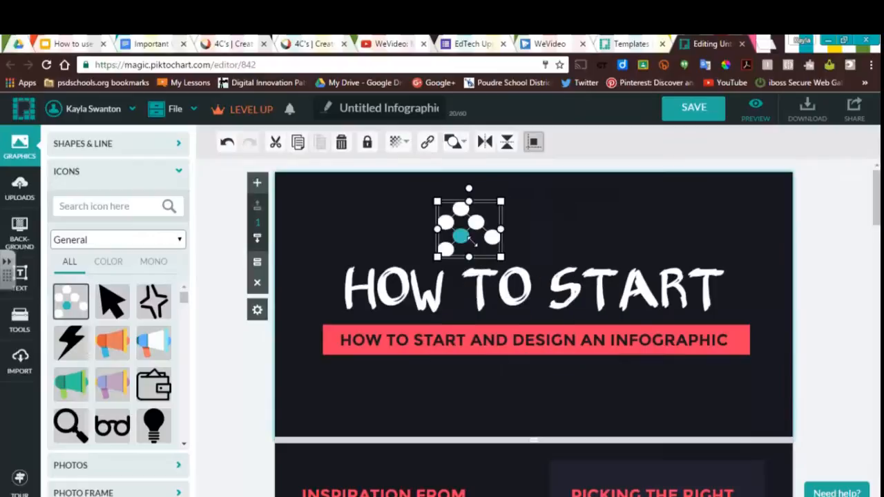
drag(450, 234, 406, 223)
click(342, 145)
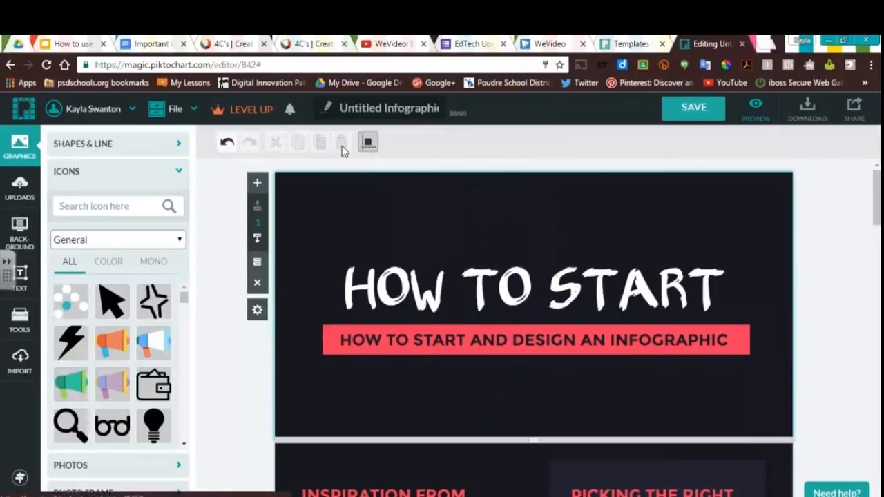
Step: Open the bar chart under "Inspiration from Around the Web" for editing and check its Dynamic Data option for linking a Google spreadsheet
scroll(238, 386, down, 5)
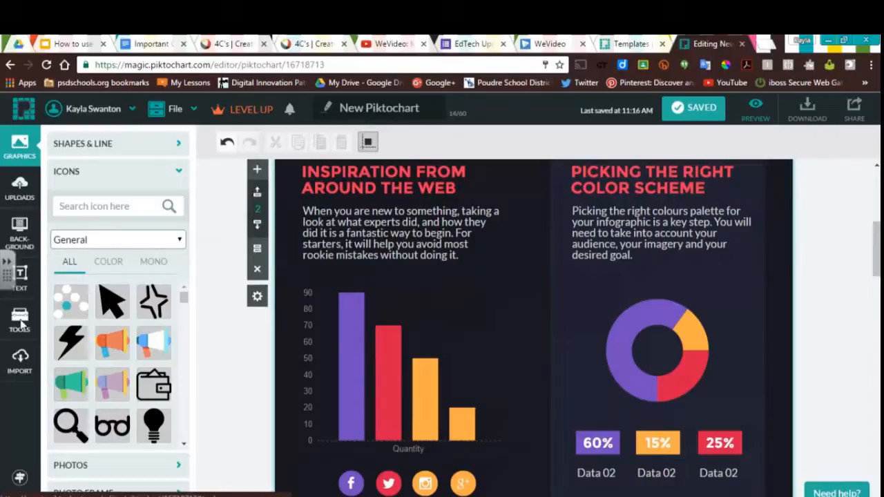
click(22, 324)
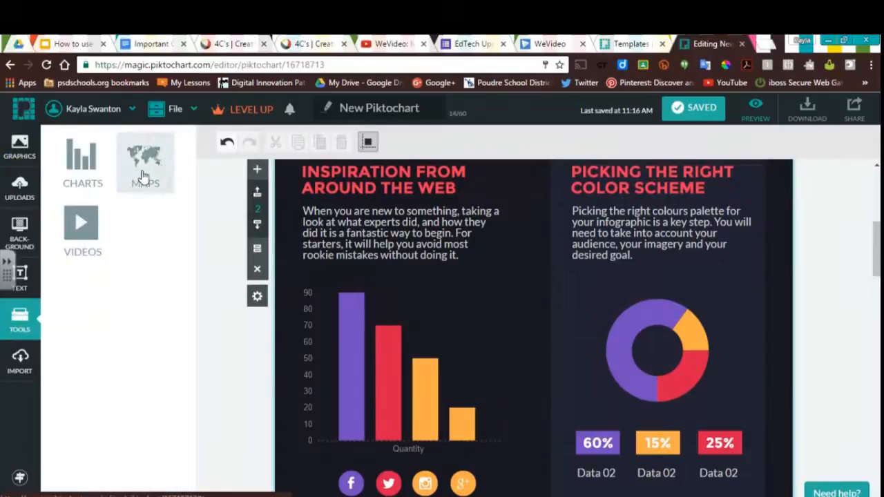
click(482, 314)
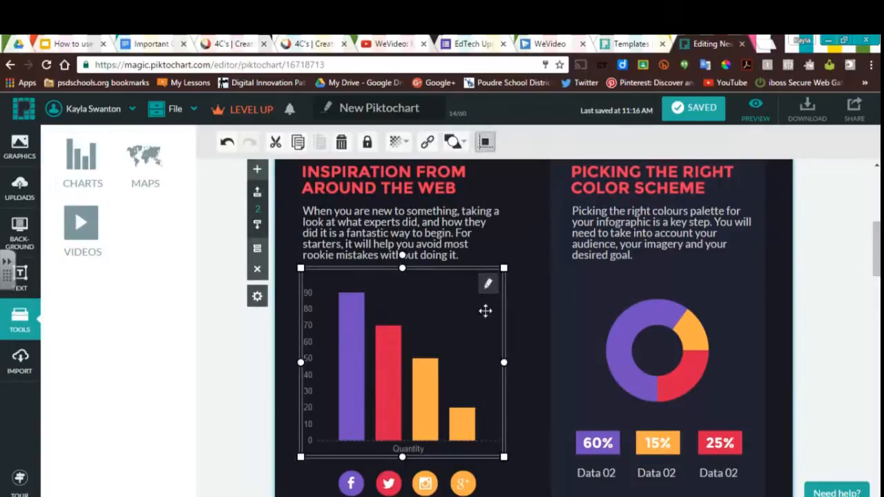
click(487, 287)
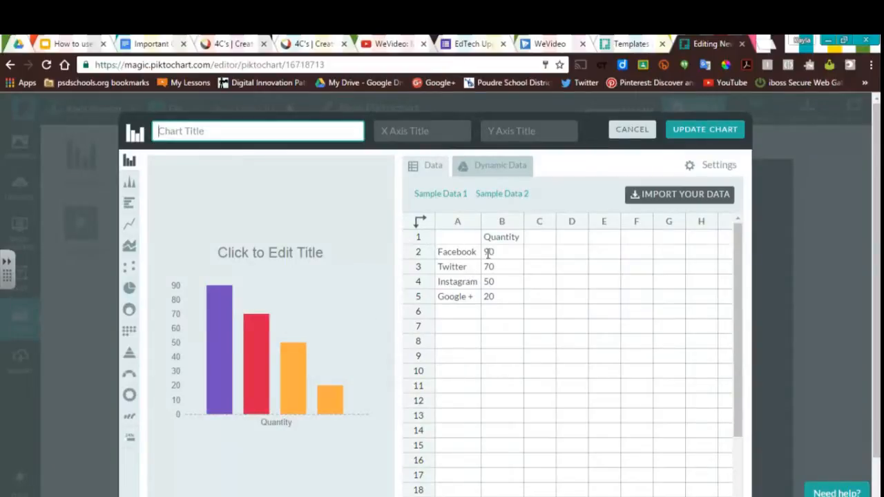
click(489, 170)
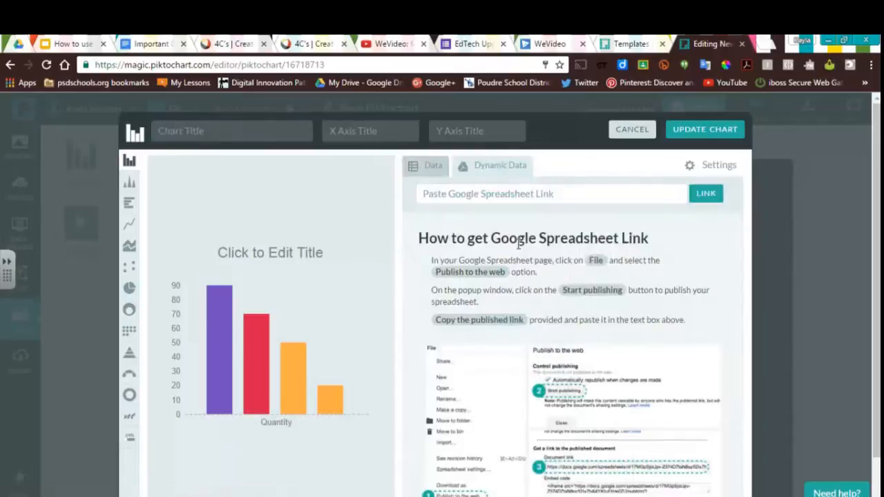
click(422, 169)
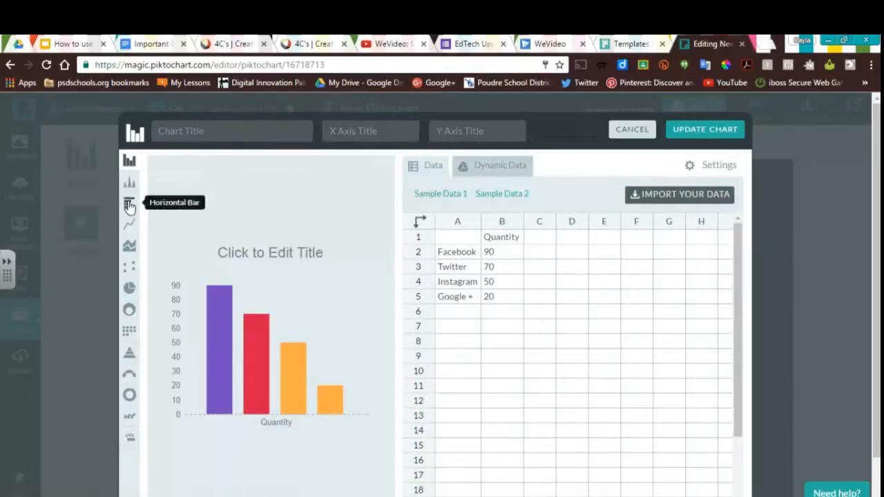
Step: Try the horizontal bar type, switch the chart to nested circles, and update it in the infographic
click(146, 227)
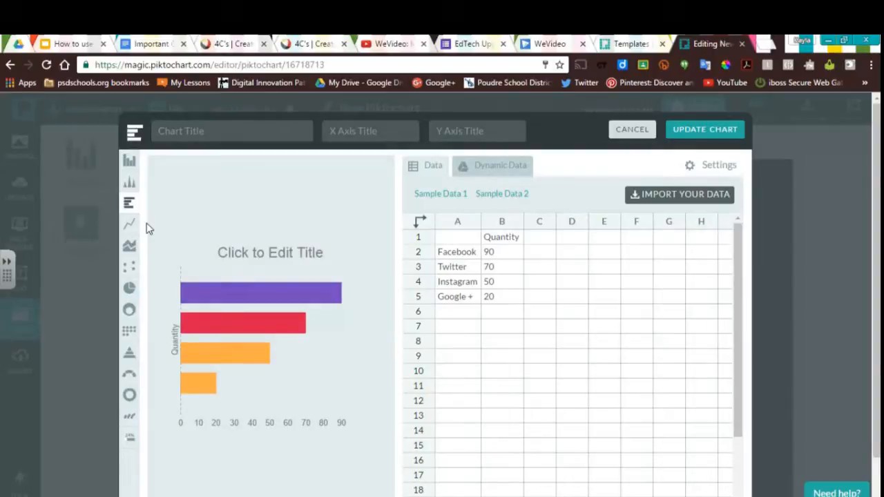
click(129, 309)
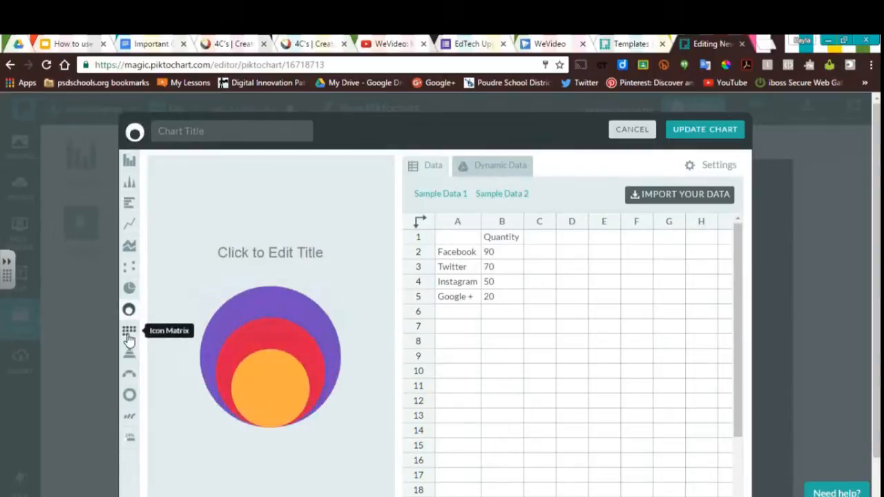
click(503, 254)
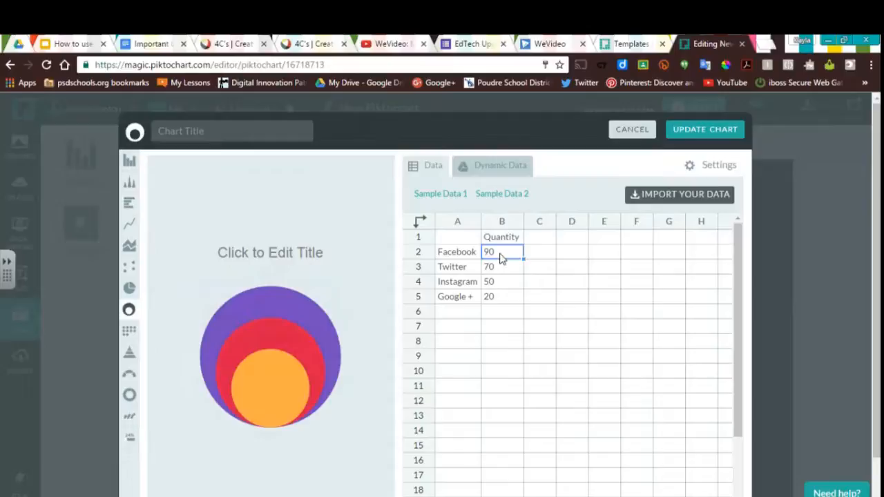
click(715, 132)
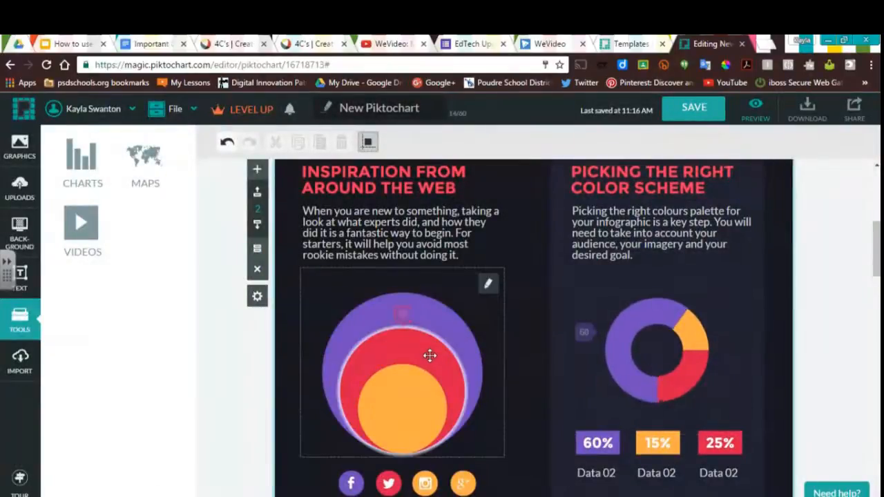
mouse_move(363, 329)
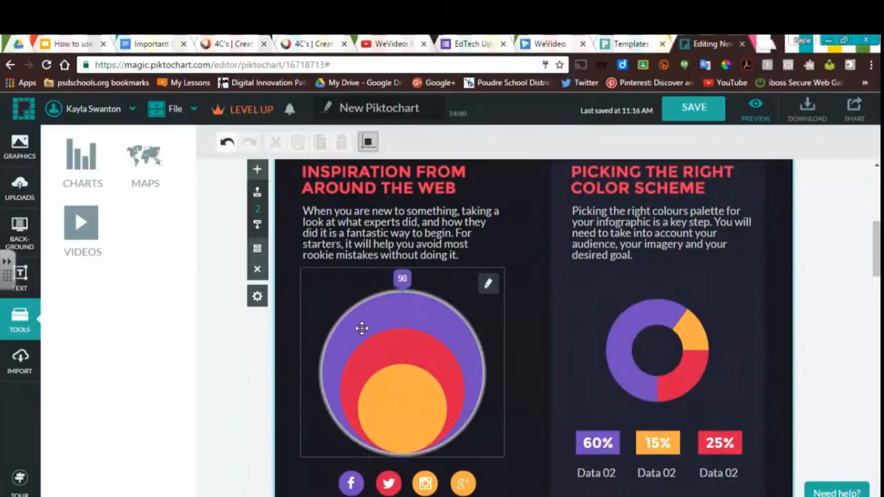
mouse_move(684, 338)
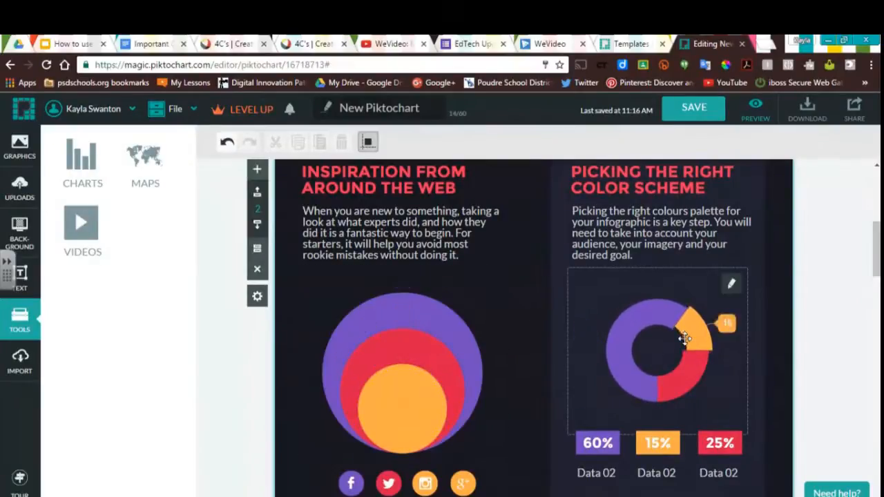
mouse_move(684, 396)
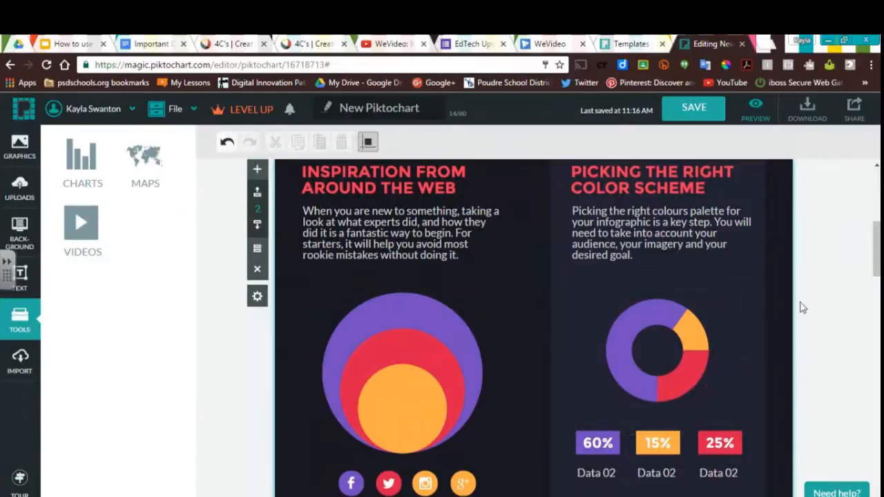
Step: Examine the United States map's data under "Picking the Right Typeface", including Hawaii's color choices and the North Dakota entry, and leave the map editor
scroll(829, 240, down, 6)
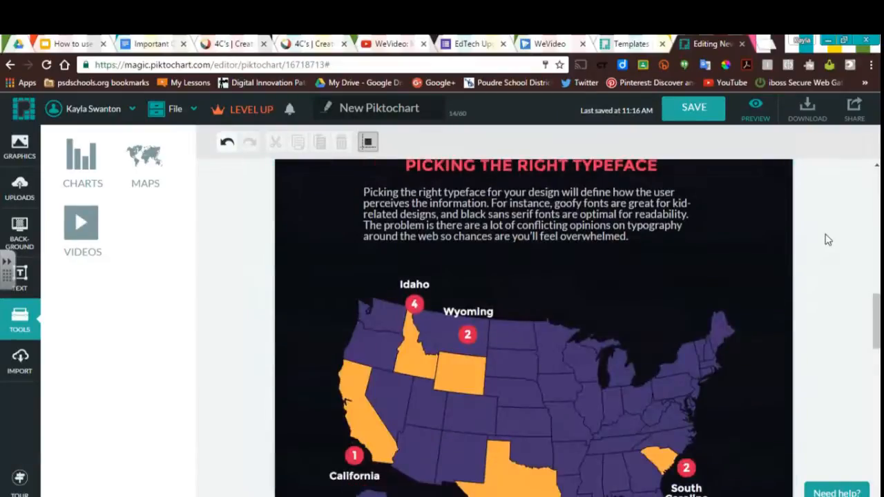
scroll(828, 240, down, 2)
click(467, 313)
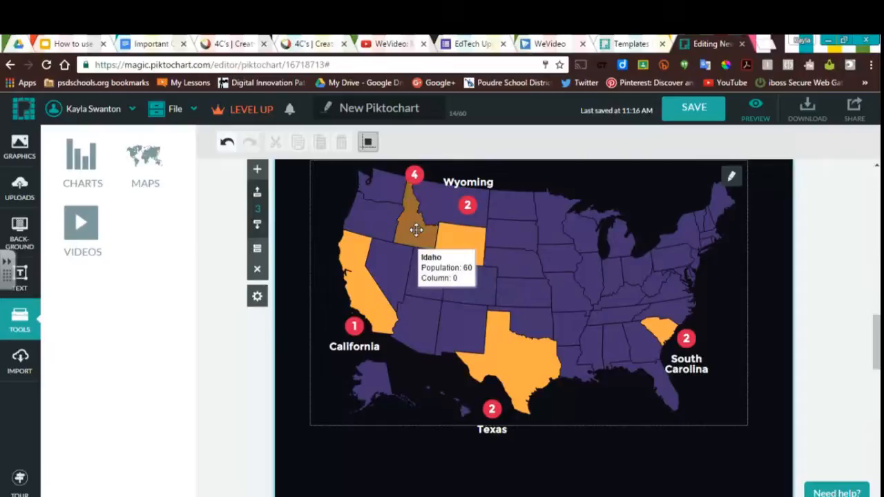
scroll(733, 324, up, 2)
click(733, 323)
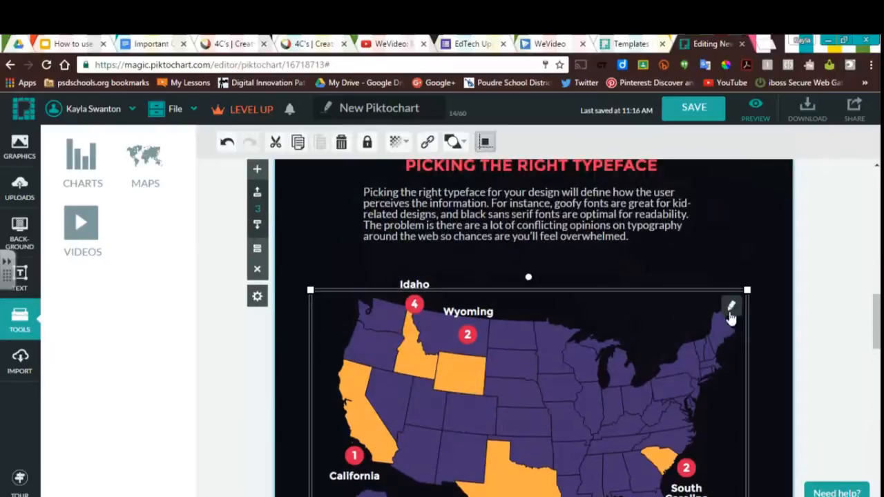
click(732, 305)
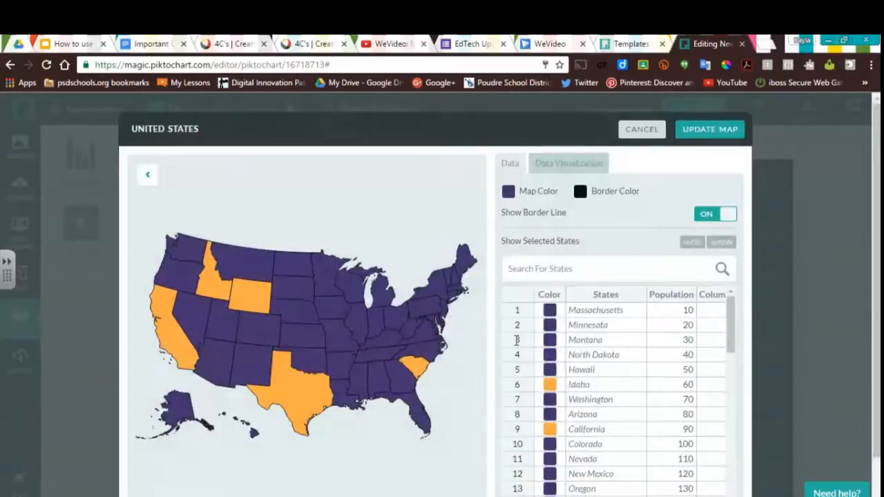
scroll(611, 333, down, 1)
click(550, 370)
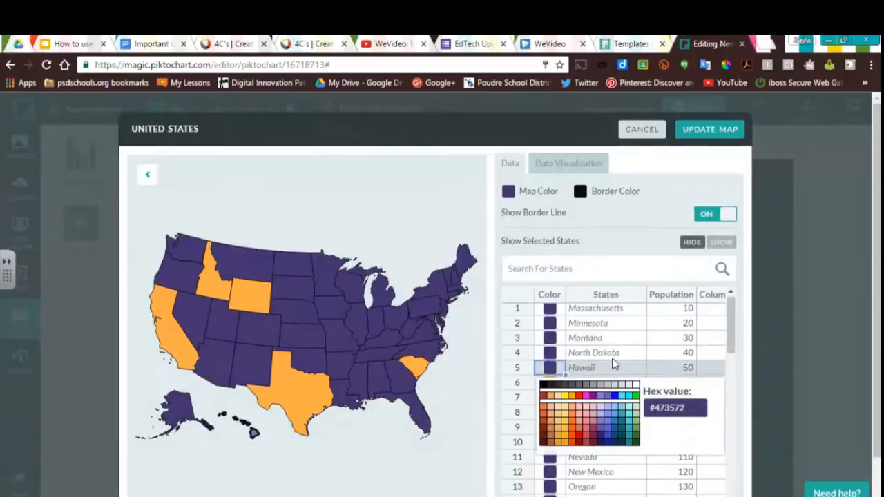
click(613, 355)
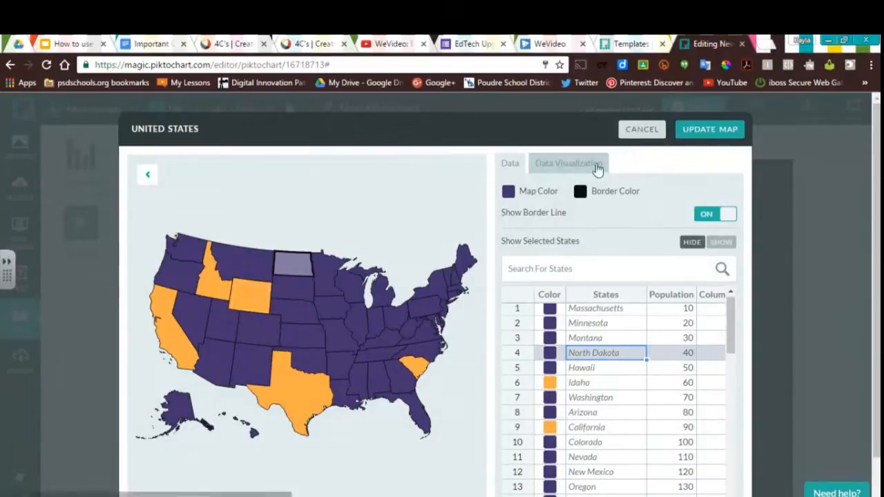
click(803, 239)
scroll(817, 241, up, 5)
scroll(835, 225, up, 5)
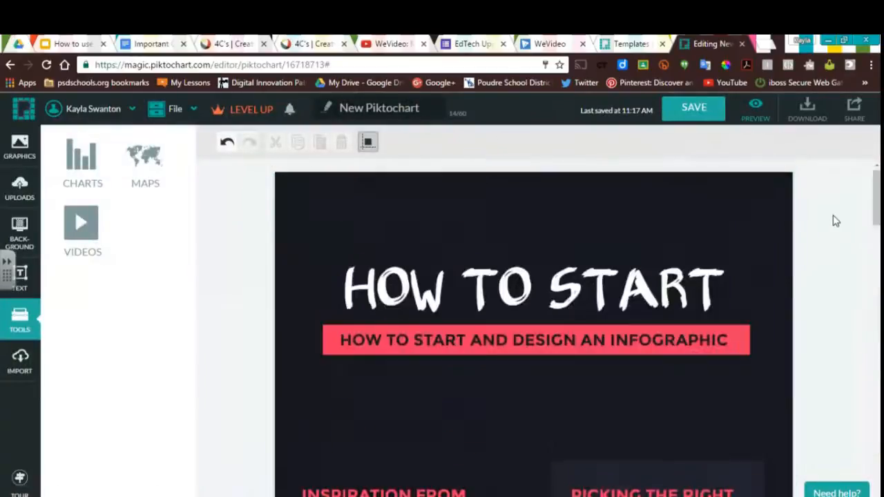
Step: Save the infographic and look through its full-page preview, including the typeface map and nested-circles chart, before returning to the editor
click(693, 115)
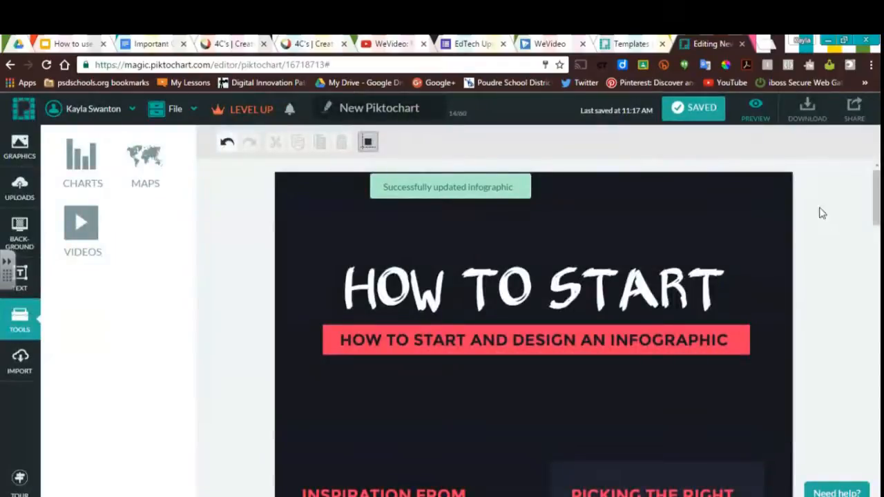
click(756, 112)
scroll(748, 214, down, 5)
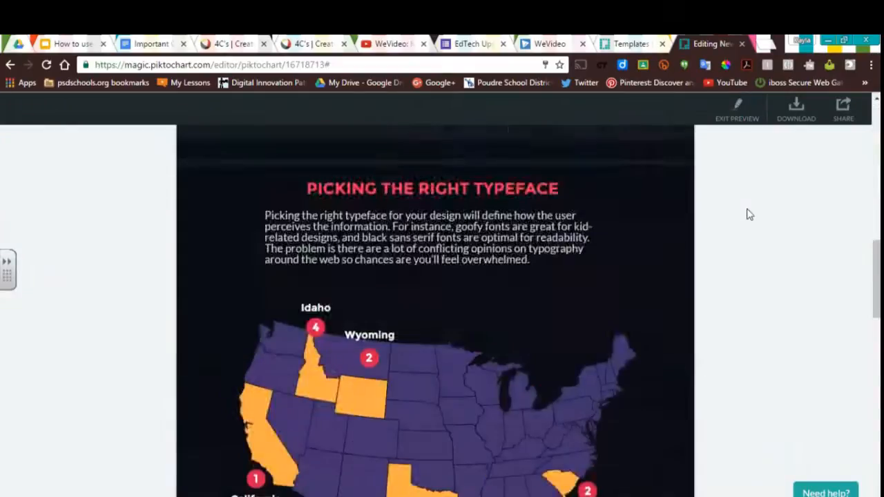
scroll(747, 214, down, 3)
scroll(747, 214, up, 7)
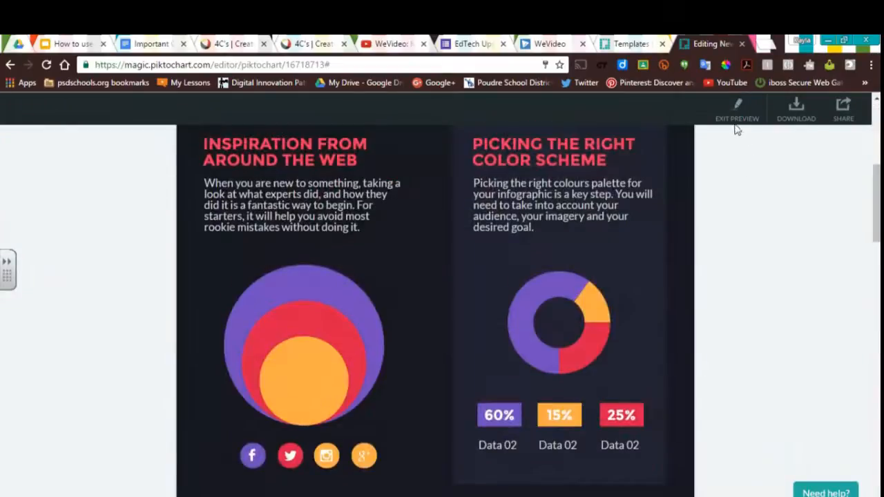
click(736, 116)
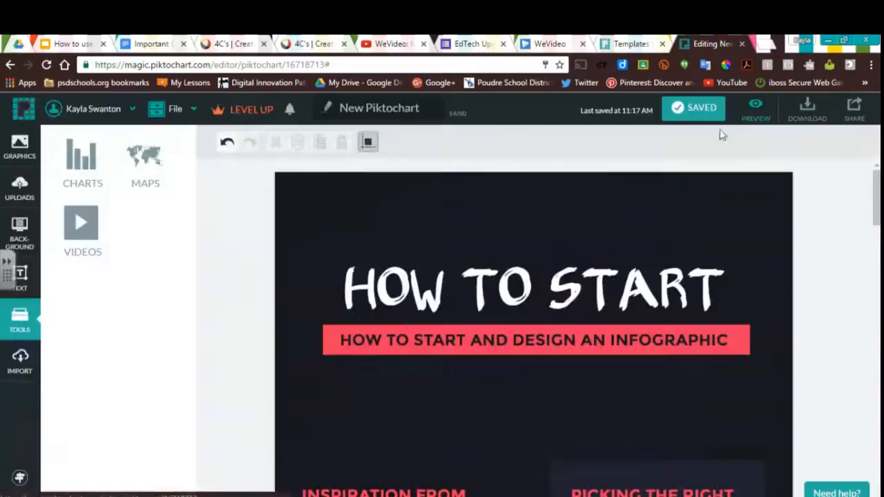
Step: Examine the infographic's PDF and image download options, including size, file format, blocks and watermark, without downloading it
click(812, 114)
click(484, 160)
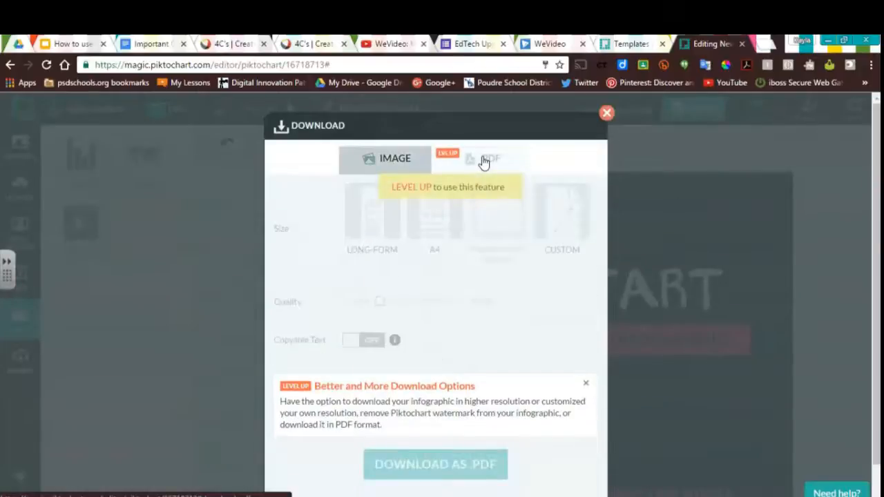
click(377, 159)
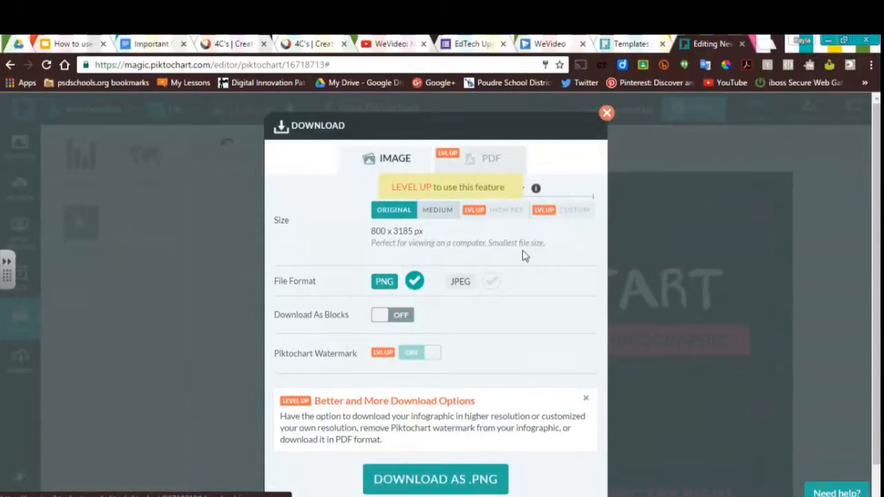
scroll(523, 282, down, 1)
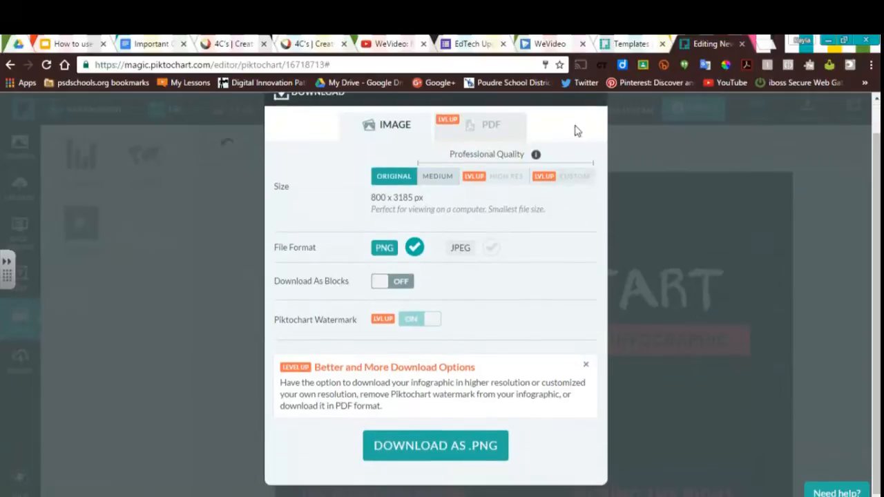
scroll(601, 208, up, 1)
click(607, 113)
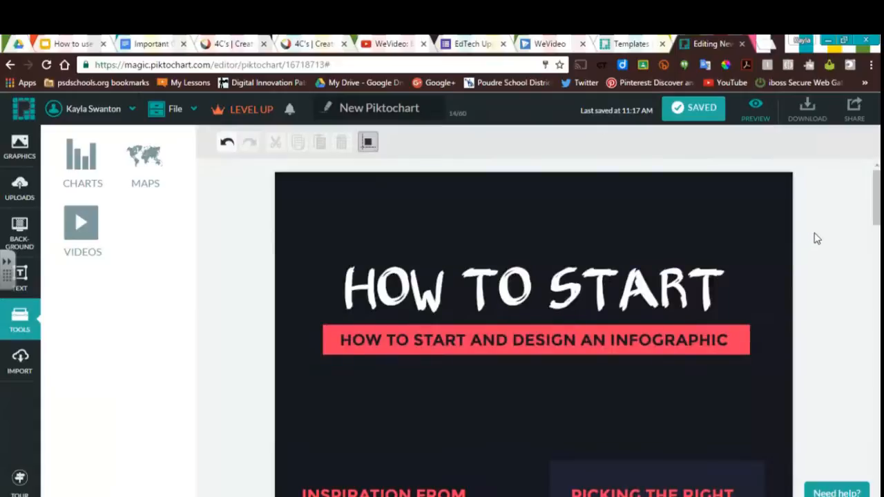
Step: Start sharing the infographic and name it "Practice"
click(854, 112)
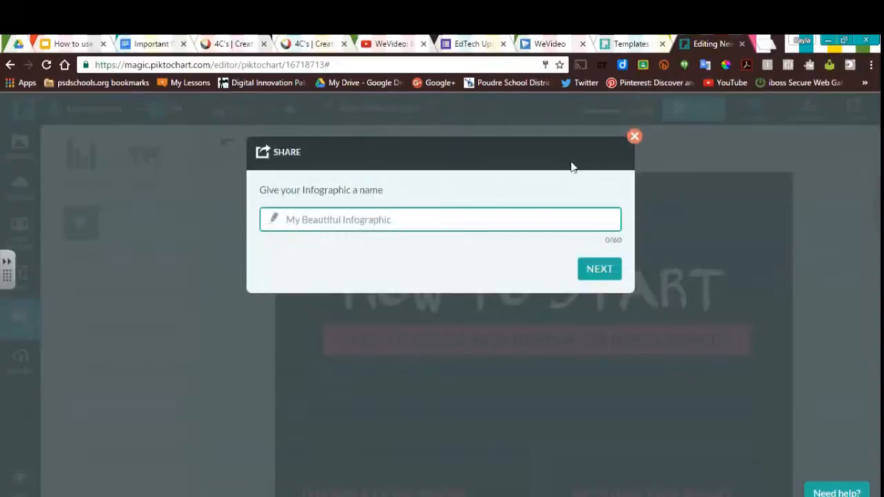
text(Practice)
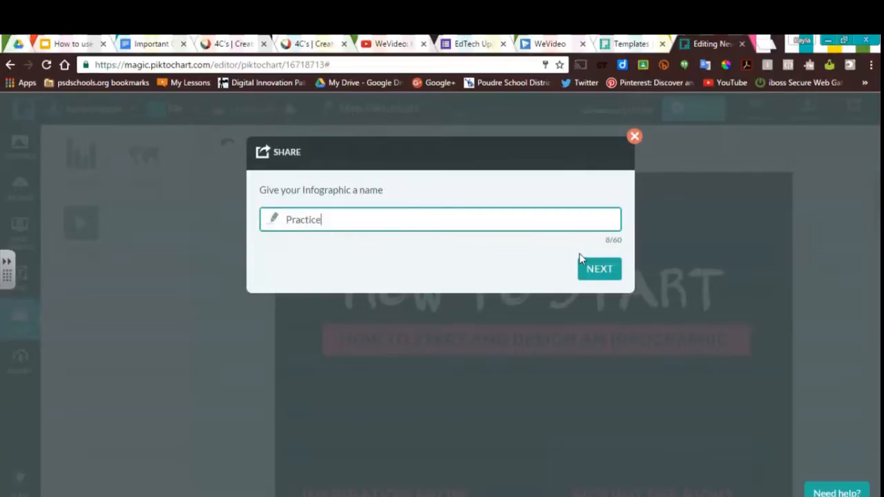
click(611, 276)
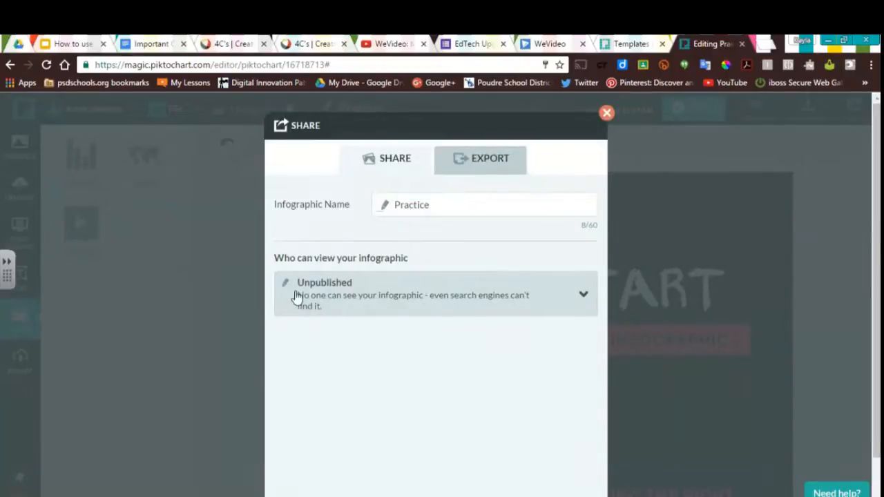
Step: Publish the infographic by changing its viewing permission to Public, and select its generated share link
click(376, 300)
click(373, 352)
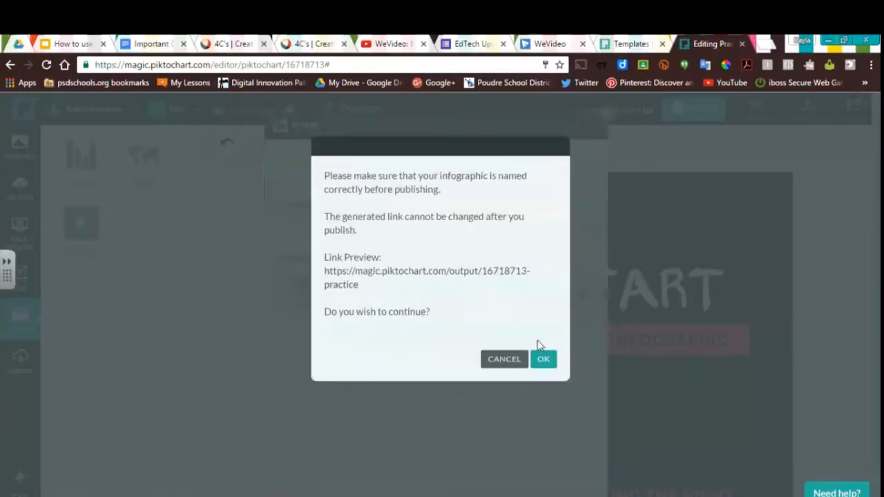
click(545, 361)
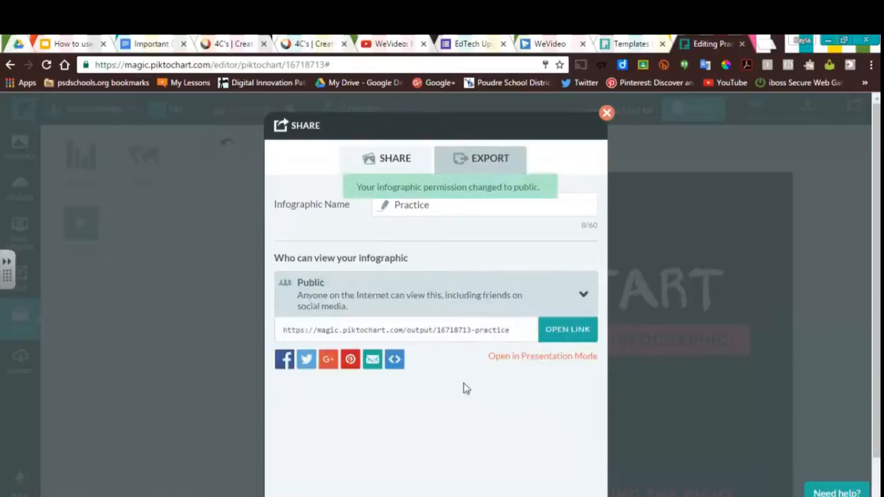
click(415, 337)
click(418, 406)
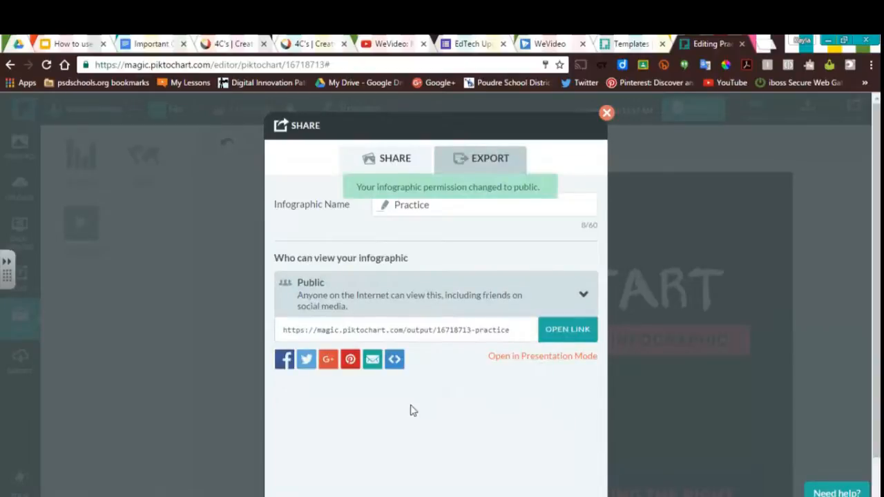